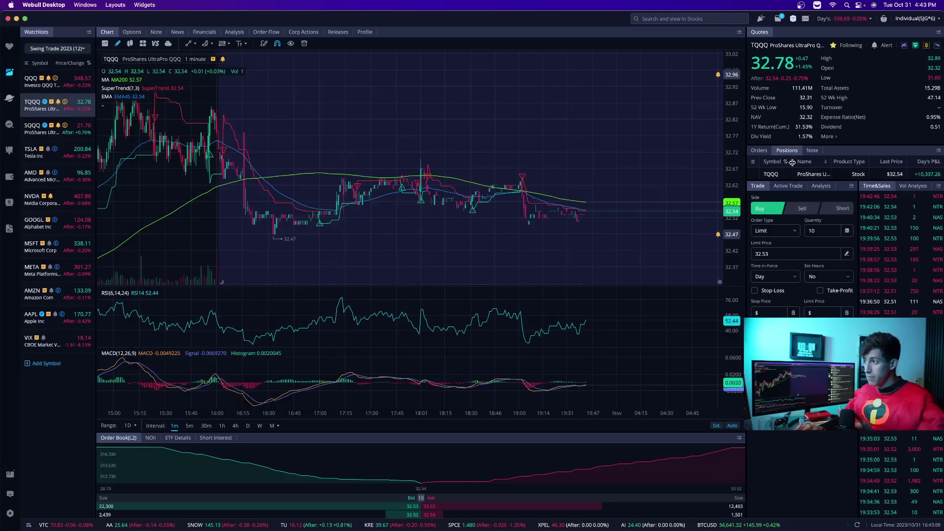
{"action": "scroll", "coordinate": [399, 181], "scroll_direction": "down", "scroll_amount": 5}
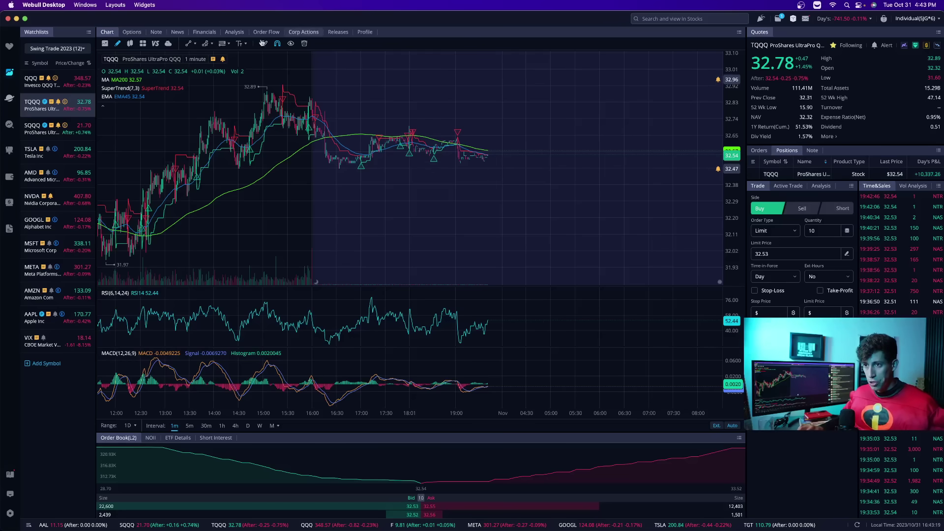
Review the SQQQ intraday chart, then the one-minute QQQ chart, from the watchlist
{"action": "left_click", "coordinate": [79, 128]}
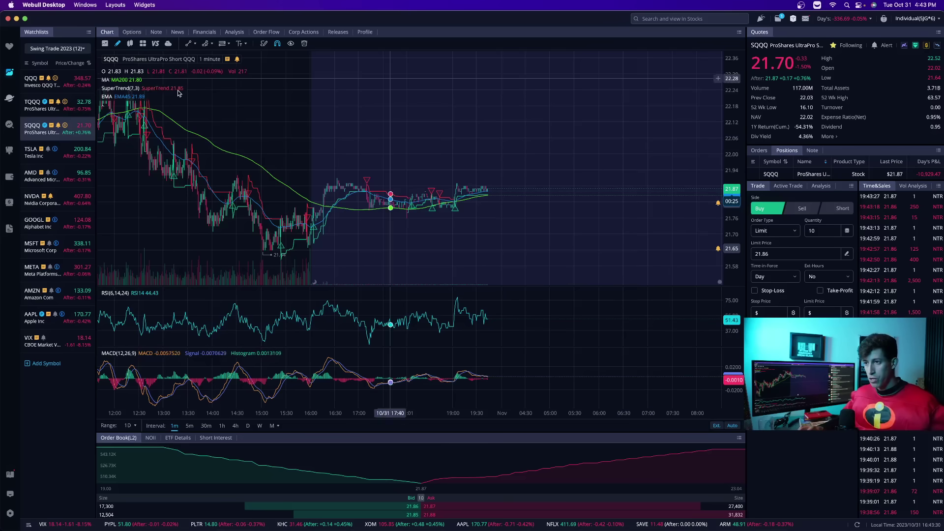
{"action": "left_click", "coordinate": [82, 86]}
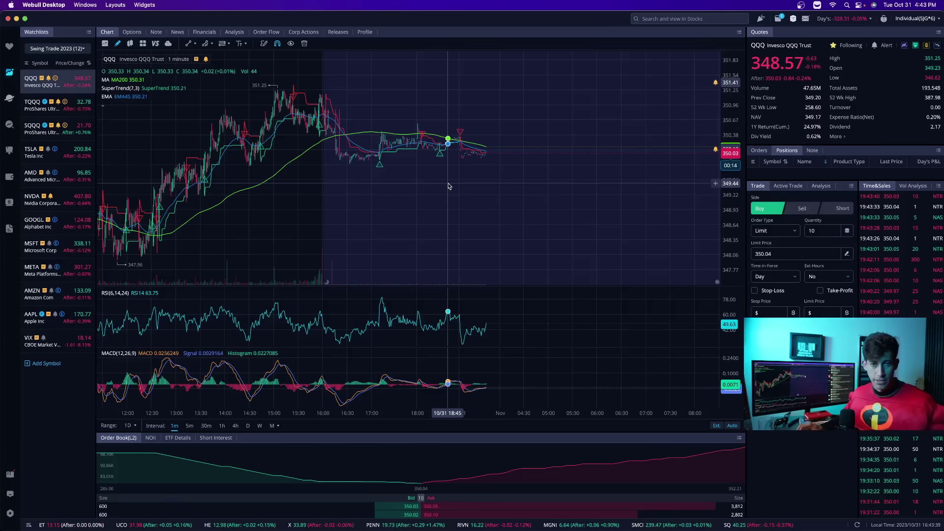
Bring the browser forward and view Investing.com's Fed Rate Monitor: 98.1% for 5.25–5.50 on Nov 1
{"action": "key", "text": "ctrl+Up"}
{"action": "left_click", "coordinate": [550, 174]}
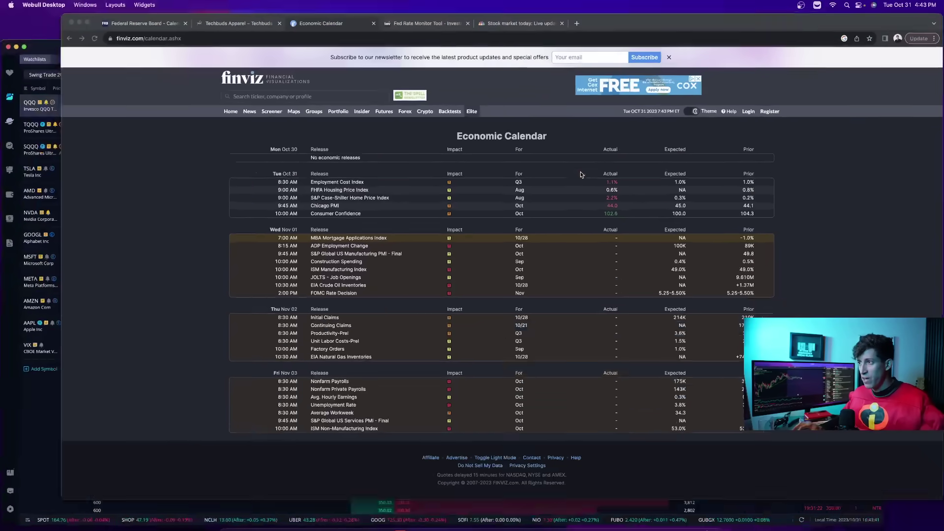
{"action": "left_click", "coordinate": [390, 20]}
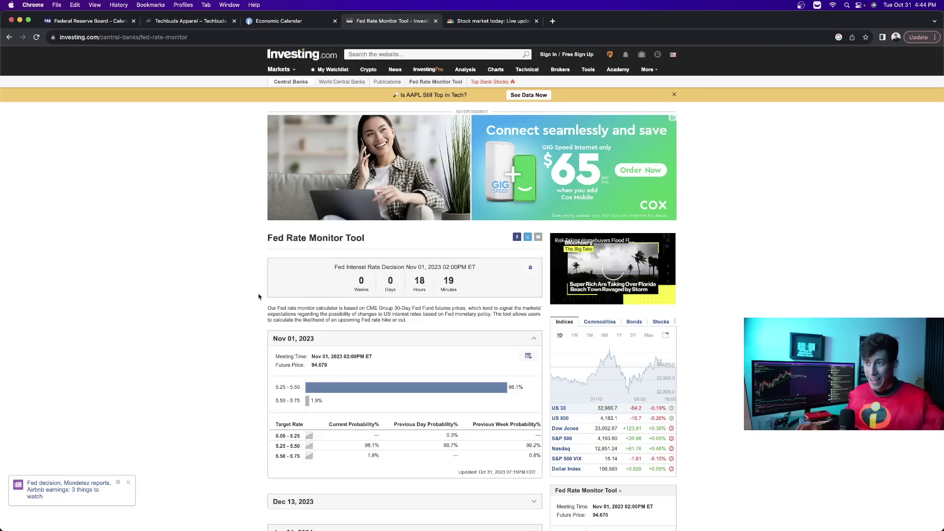
Show Finviz's Economic Calendar with Wednesday's 2:00 PM FOMC decision expected at 5.25–5.50%
{"action": "left_click", "coordinate": [287, 23]}
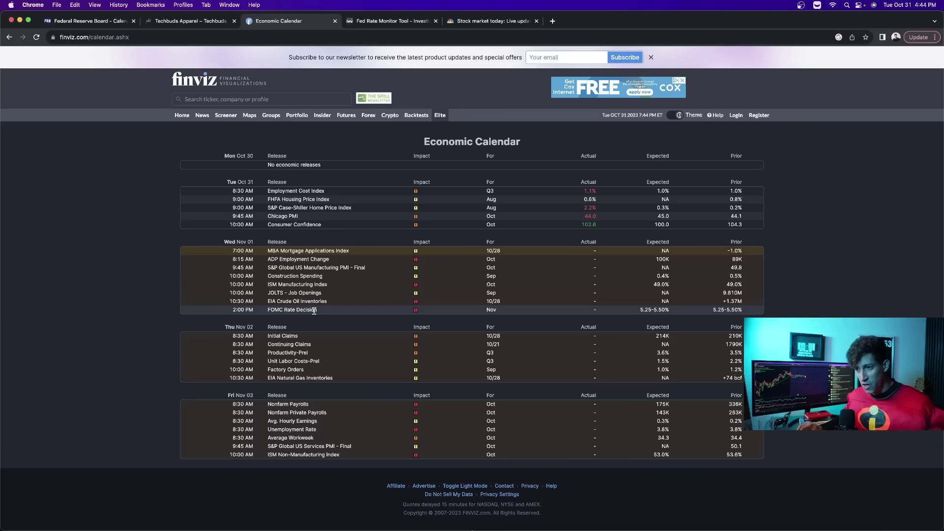
Return to Webull, review AMD's afternoon drop, then go back to the one-minute QQQ chart
{"action": "key", "text": "ctrl+Up"}
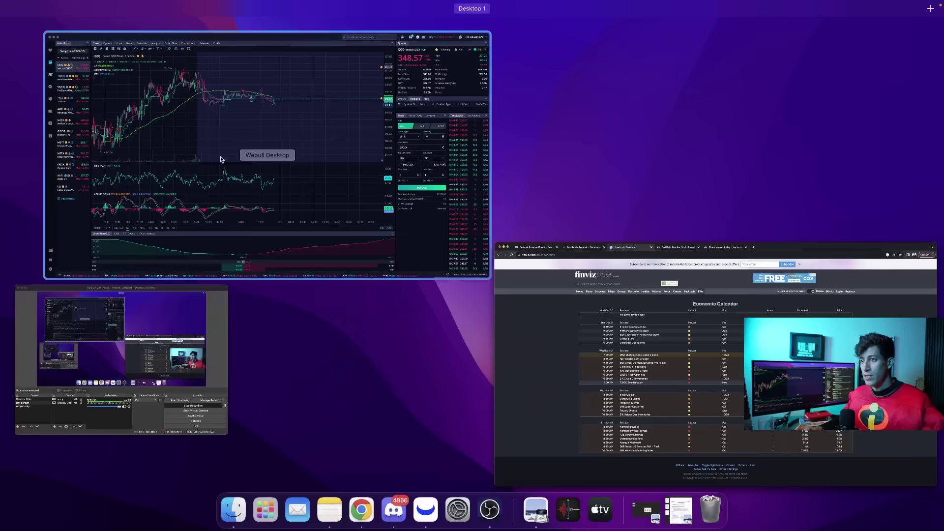
{"action": "left_click", "coordinate": [207, 144]}
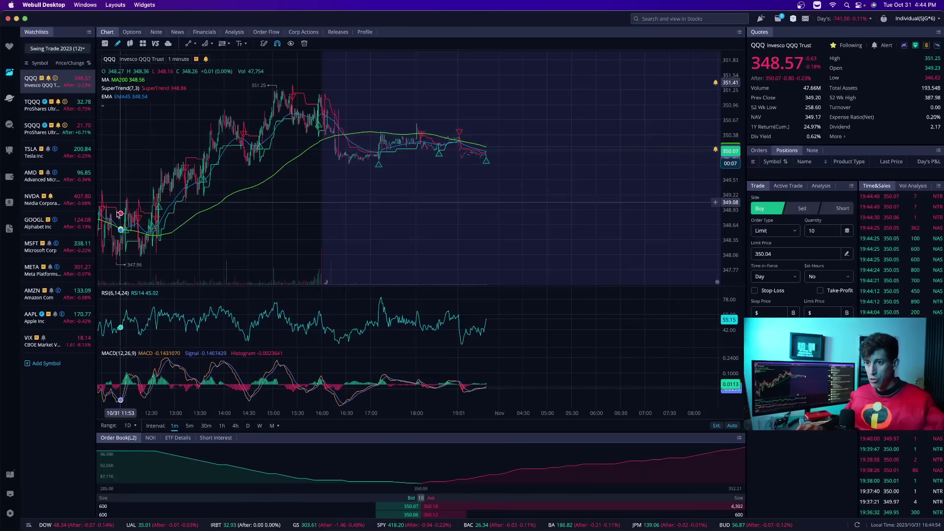
{"action": "left_click", "coordinate": [74, 177]}
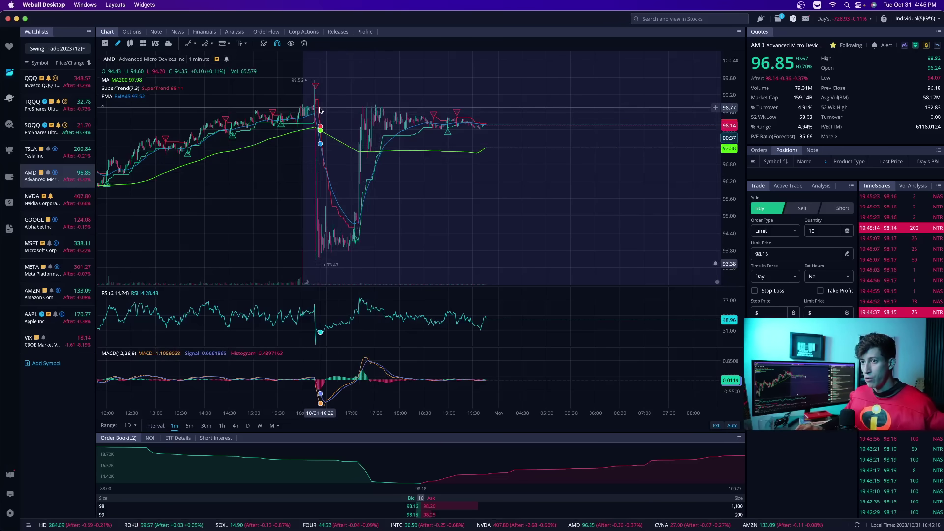
{"action": "left_click", "coordinate": [88, 82]}
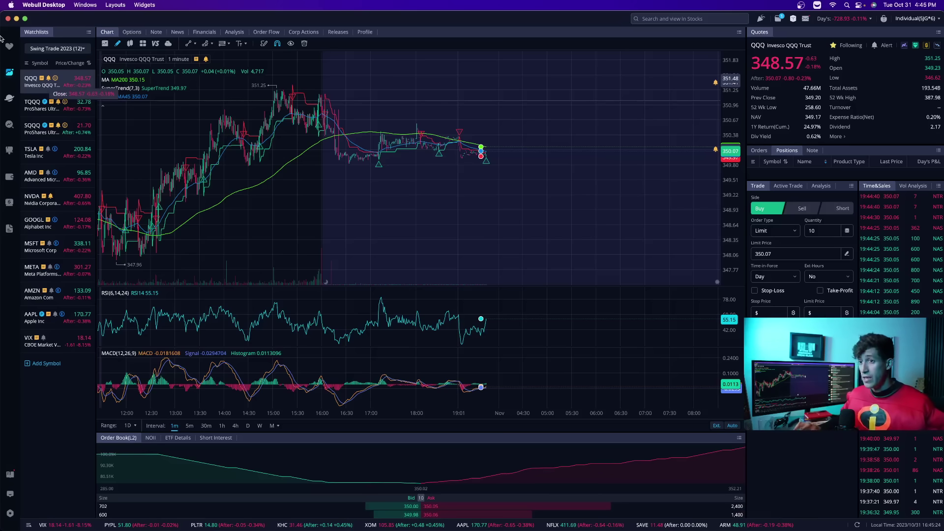
Load TQQQ from the watchlist, with the ticket set to a 10-share limit buy at 32.54
{"action": "left_click", "coordinate": [77, 109]}
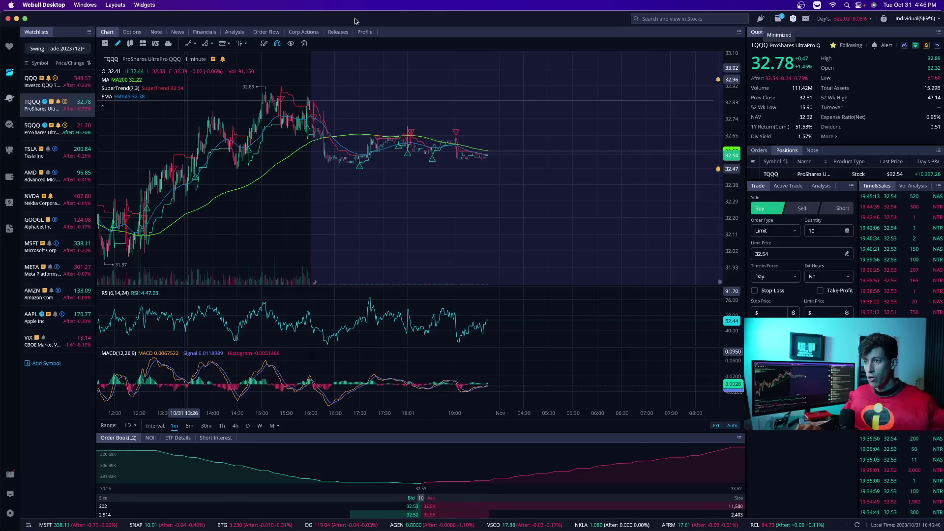
Select SQQQ in the Webull watchlist
{"action": "left_click", "coordinate": [74, 125]}
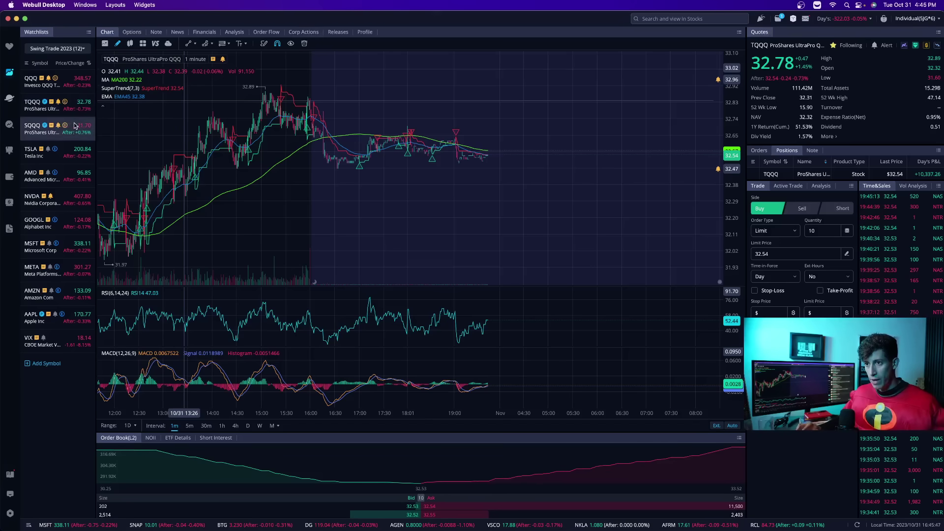